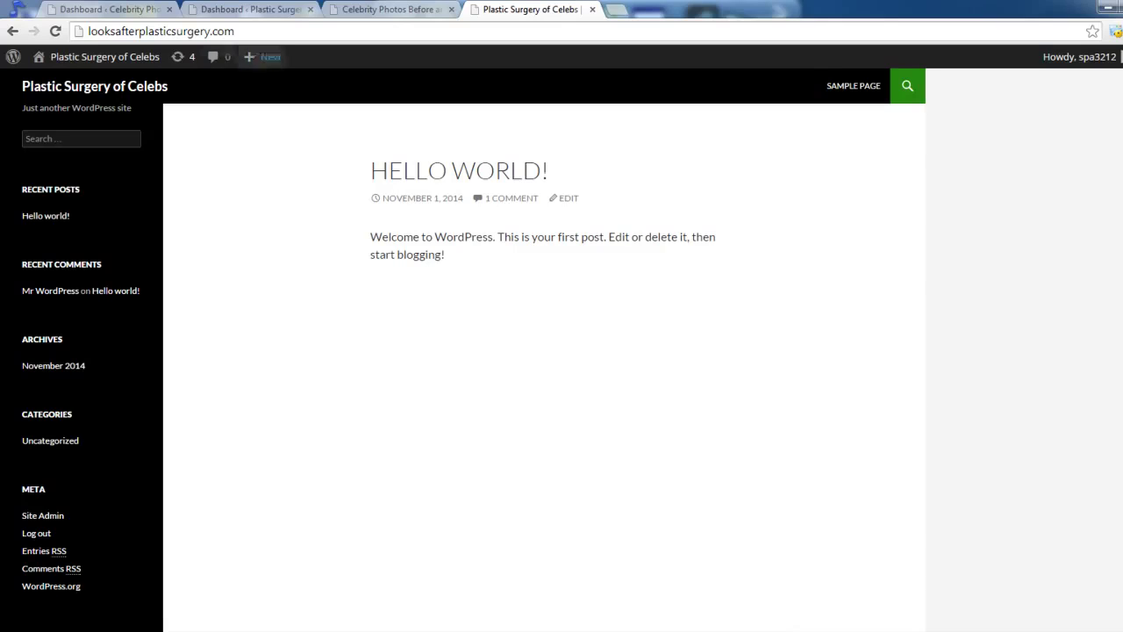
click(264, 31)
click(263, 31)
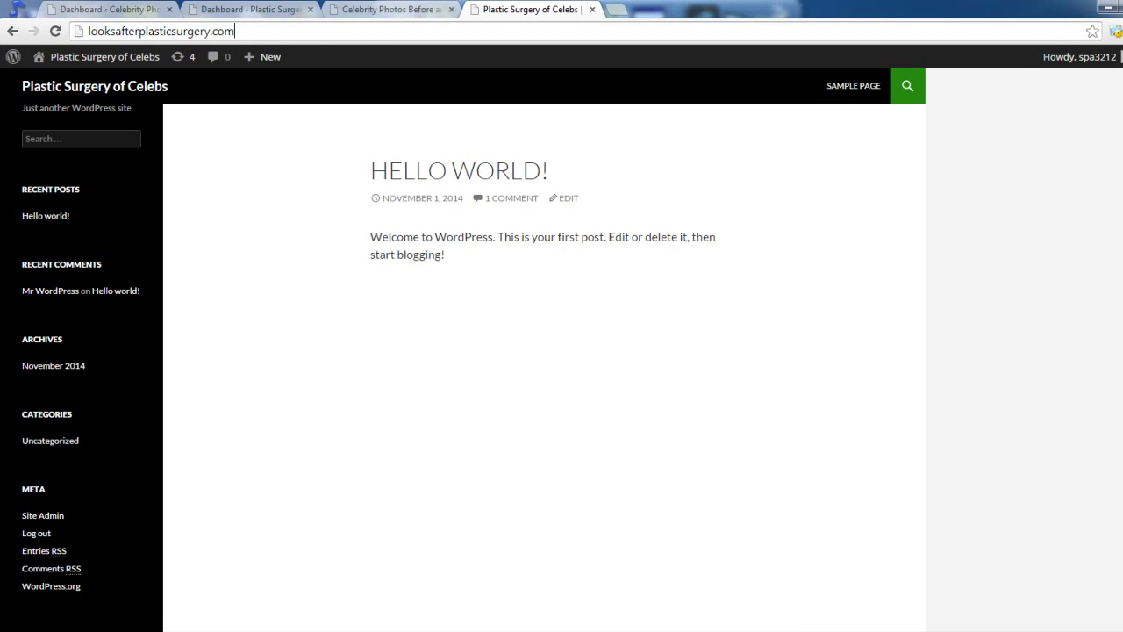
click(390, 8)
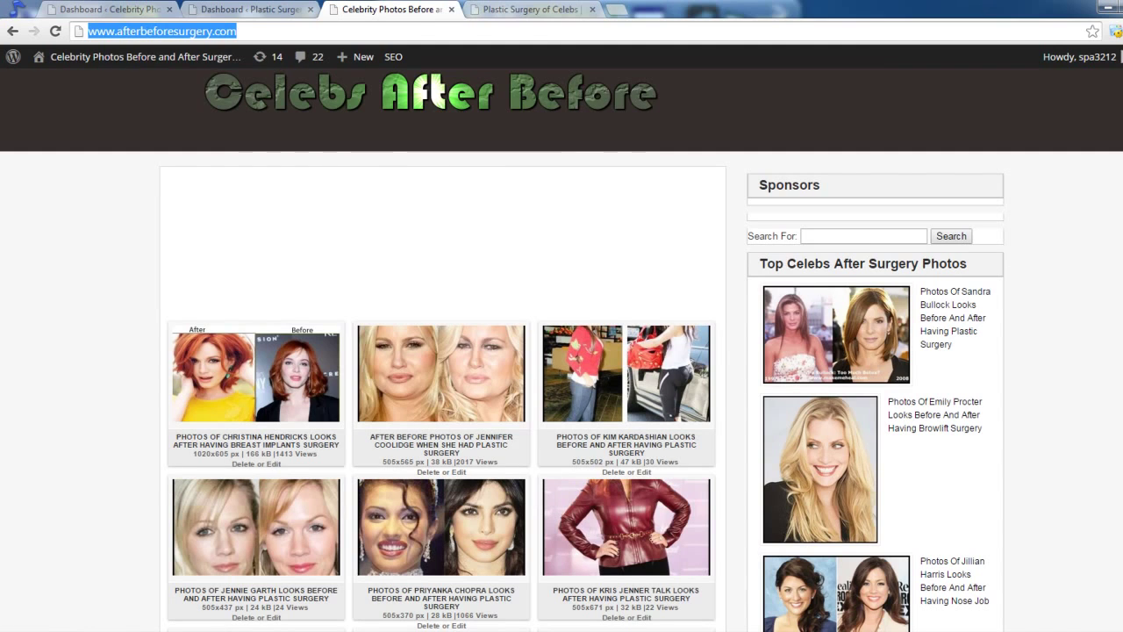
key(ctrl+Tab)
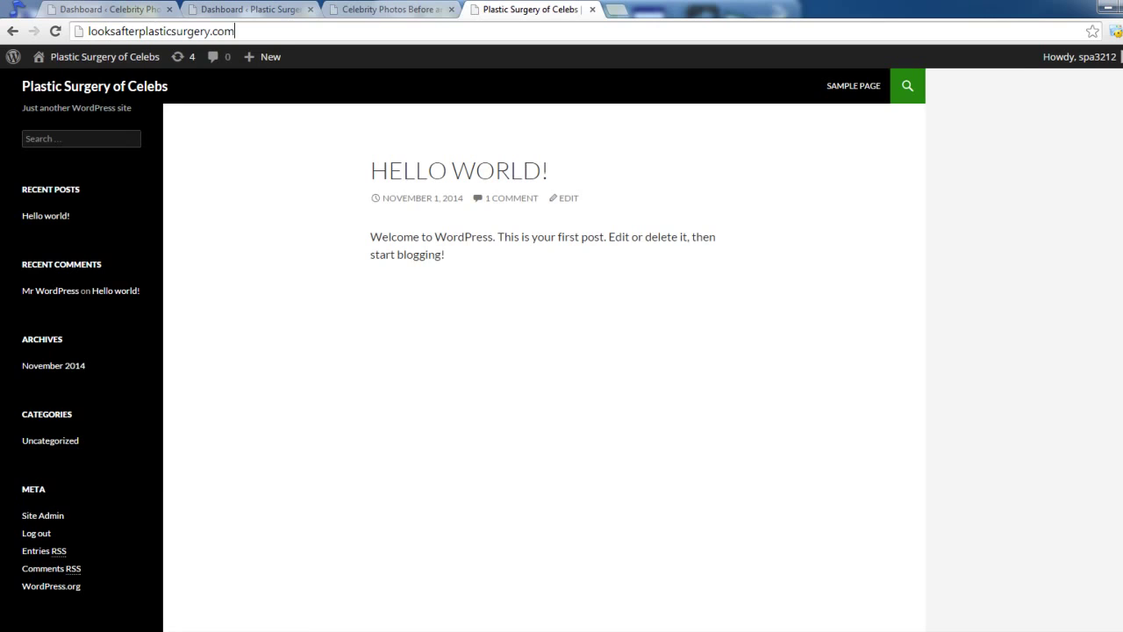
key(ctrl+shift+Tab)
scroll(561, 350, down, 10)
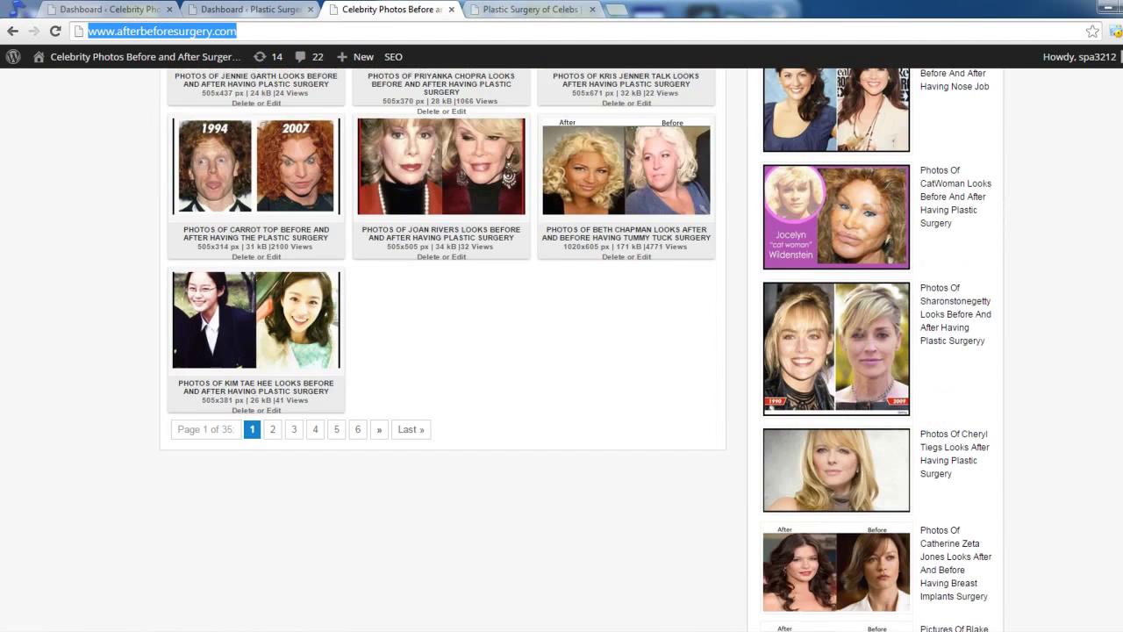
scroll(561, 350, up, 3)
key(ctrl+Tab)
scroll(562, 351, down, 1)
scroll(561, 351, up, 1)
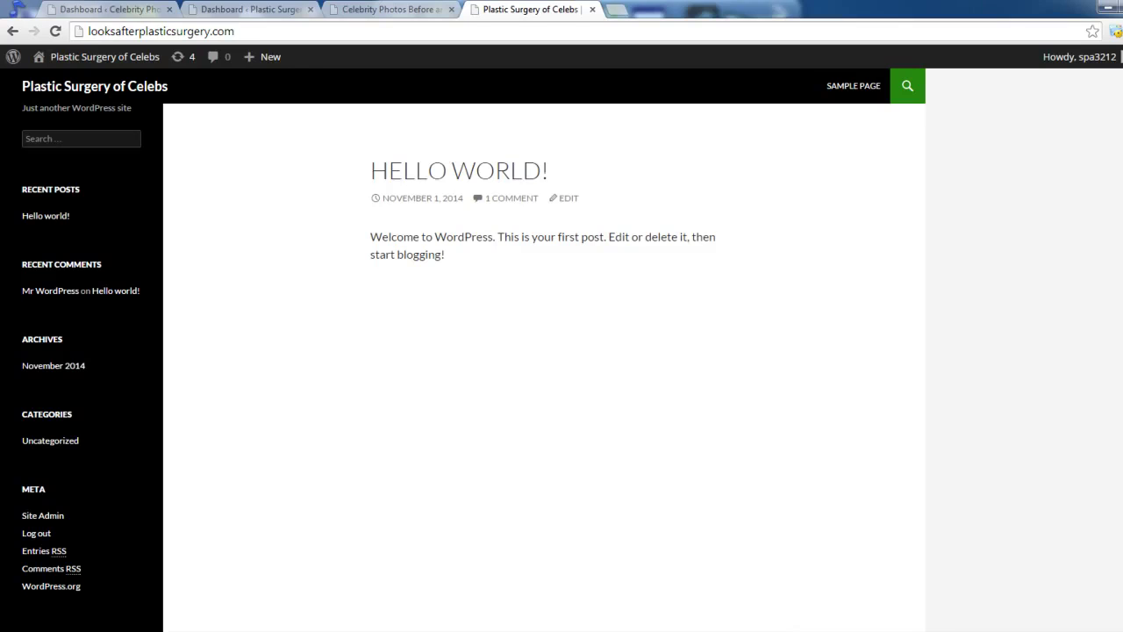
In the afterbeforesurgery.com admin, search the plugin directory for "wp clone"
key(ctrl+Tab)
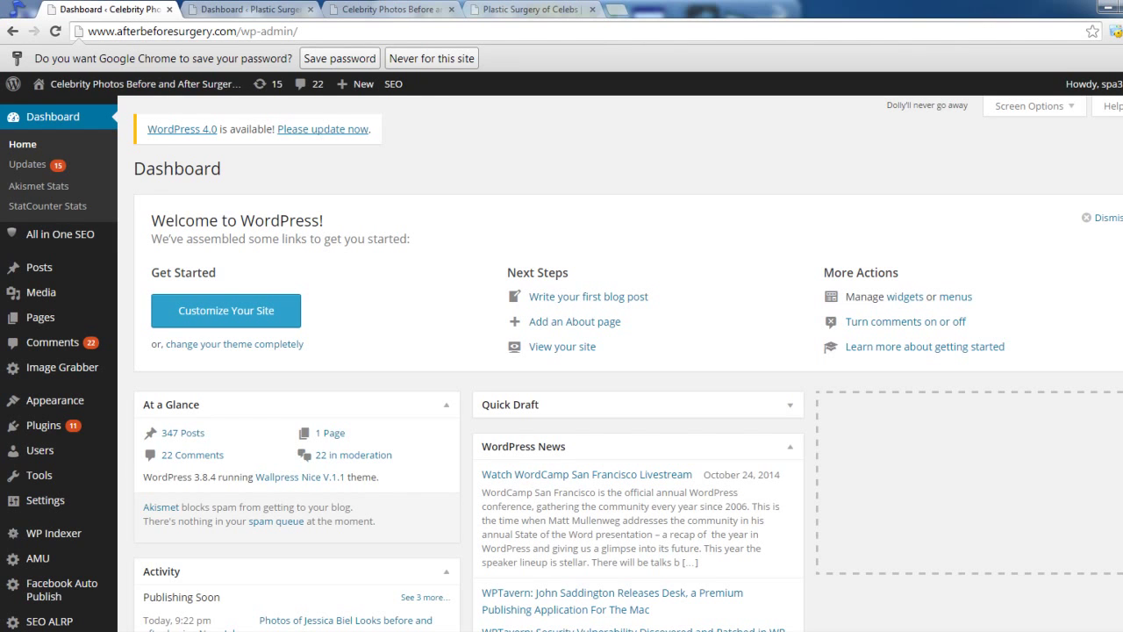
key(ctrl+Tab)
key(ctrl+shift+Tab)
mouse_move(44, 425)
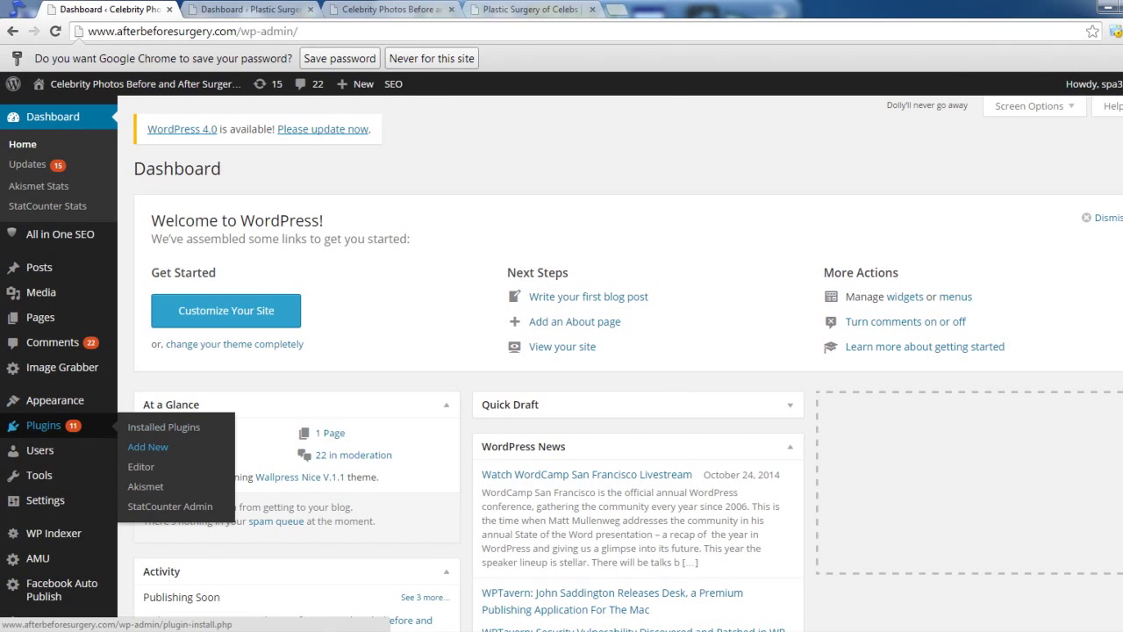
click(147, 446)
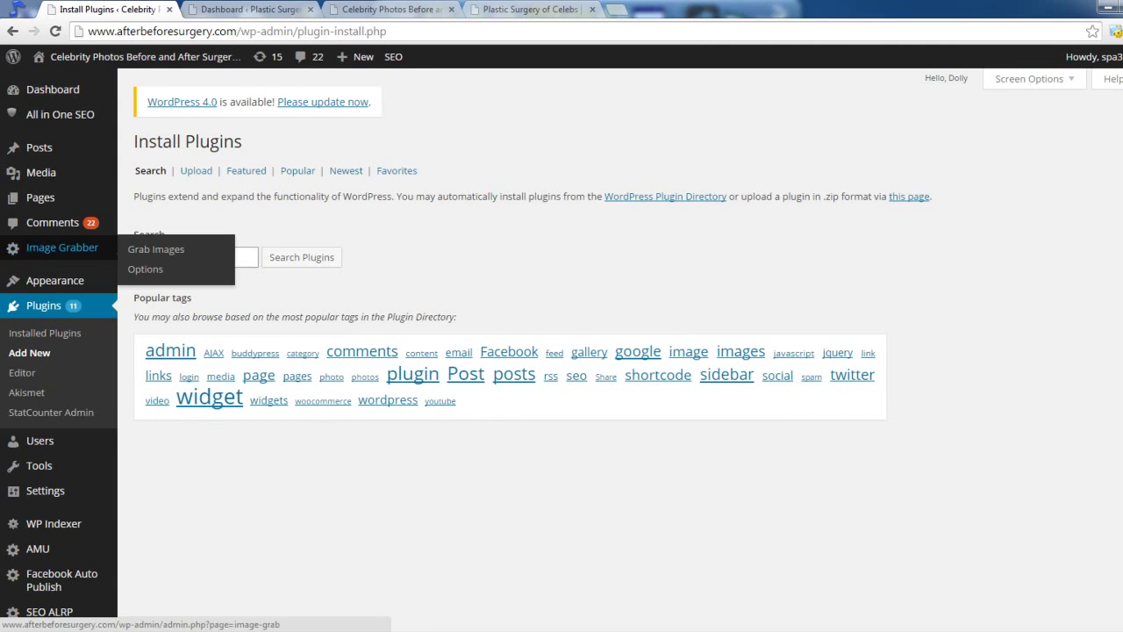
click(184, 257)
key(Down)
key(Tab)
key(Return)
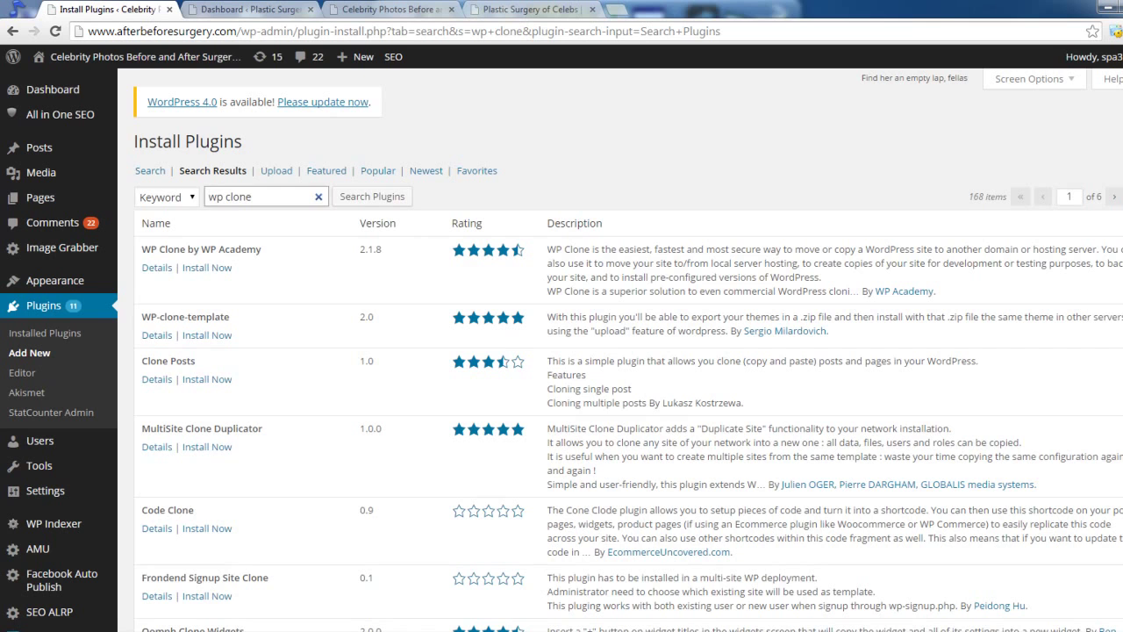
Install the WP Clone by WP Academy plugin on afterbeforesurgery.com
drag(142, 250, 262, 249)
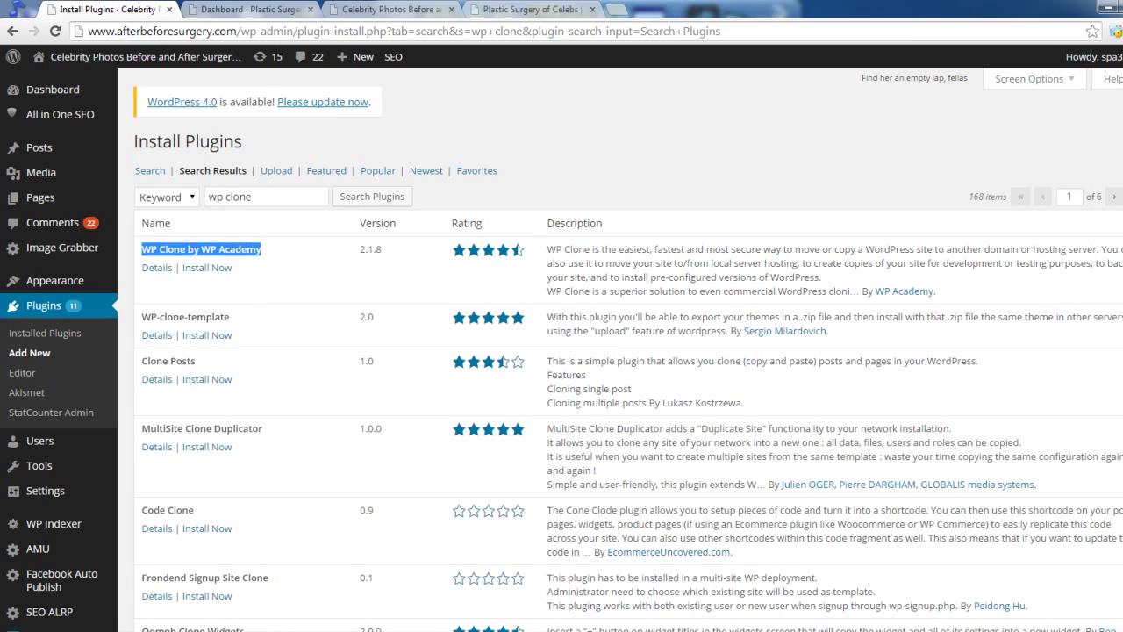
click(267, 250)
double_click(240, 249)
click(245, 250)
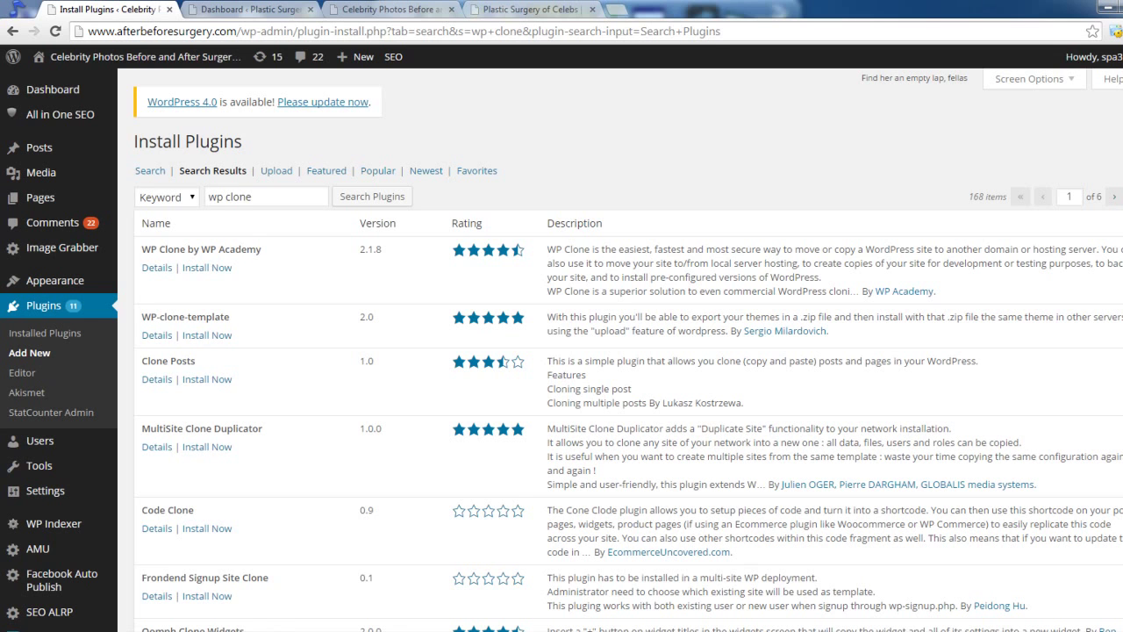
click(221, 268)
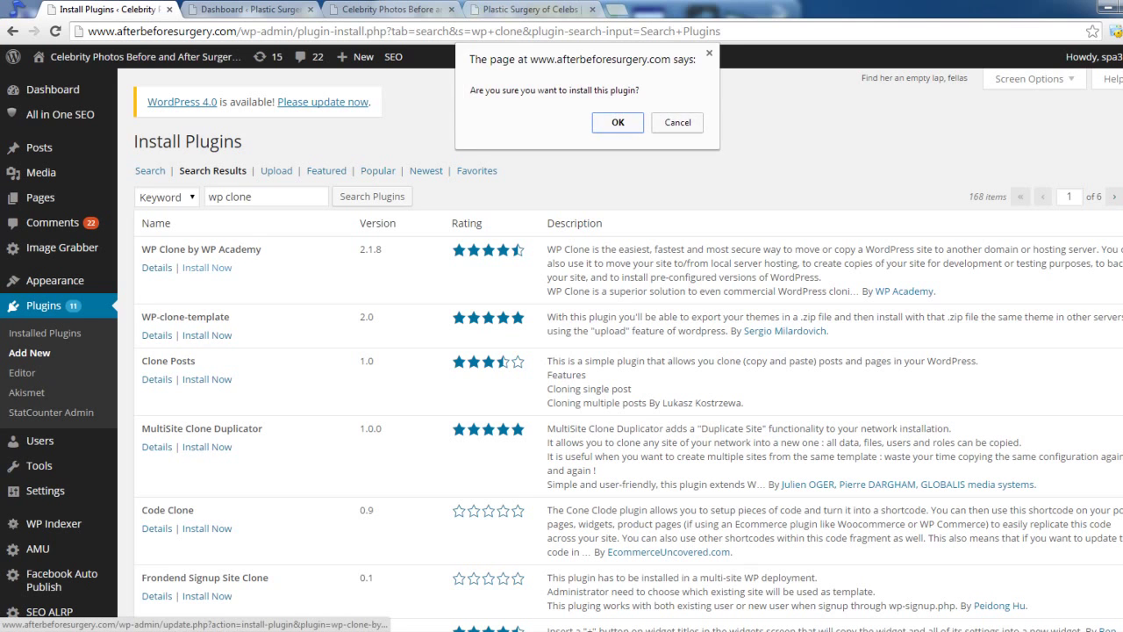
key(Return)
In the looksafterplasticsurgery.com admin, search the plugin directory for "wp clone" and install WP Clone by WP Academy
key(ctrl+Tab)
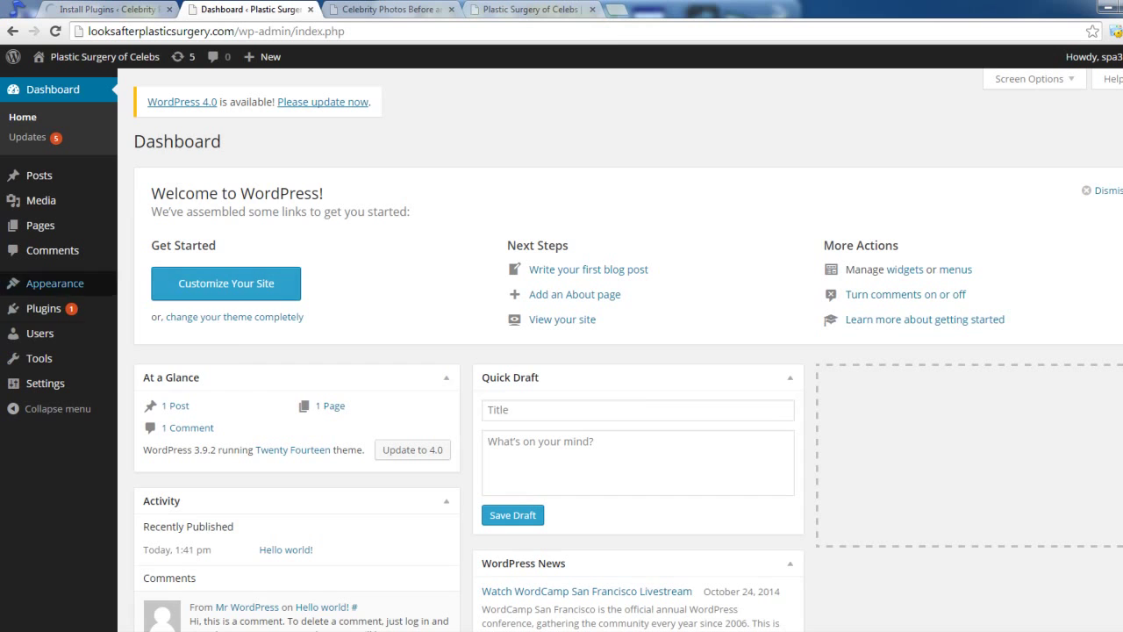
click(147, 329)
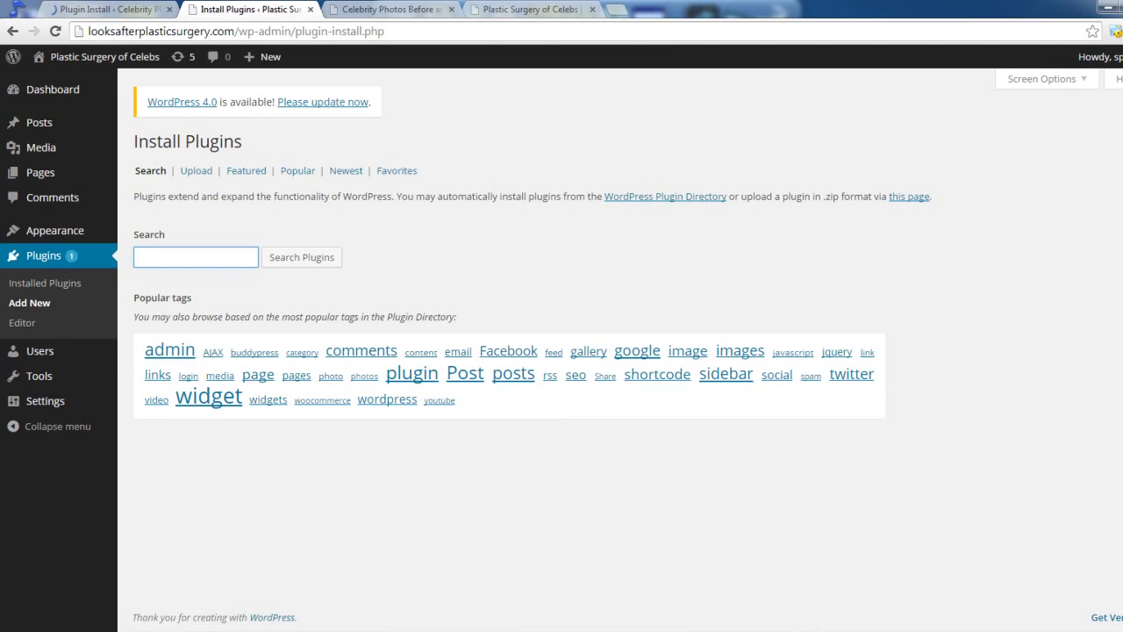
key(Down)
key(Down)
key(Return)
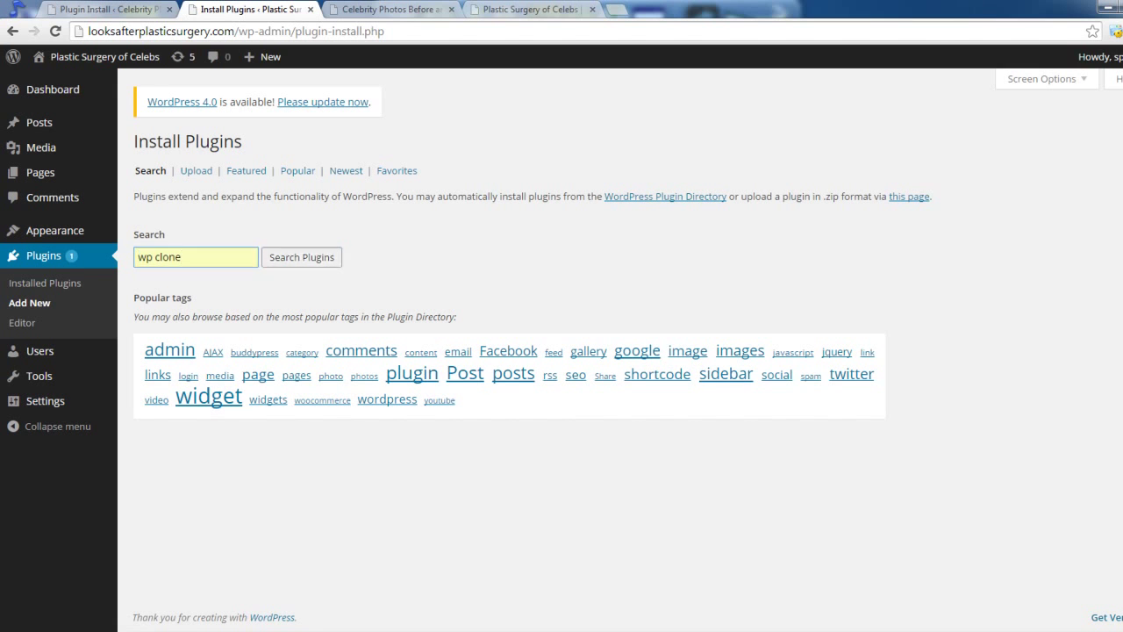
key(Return)
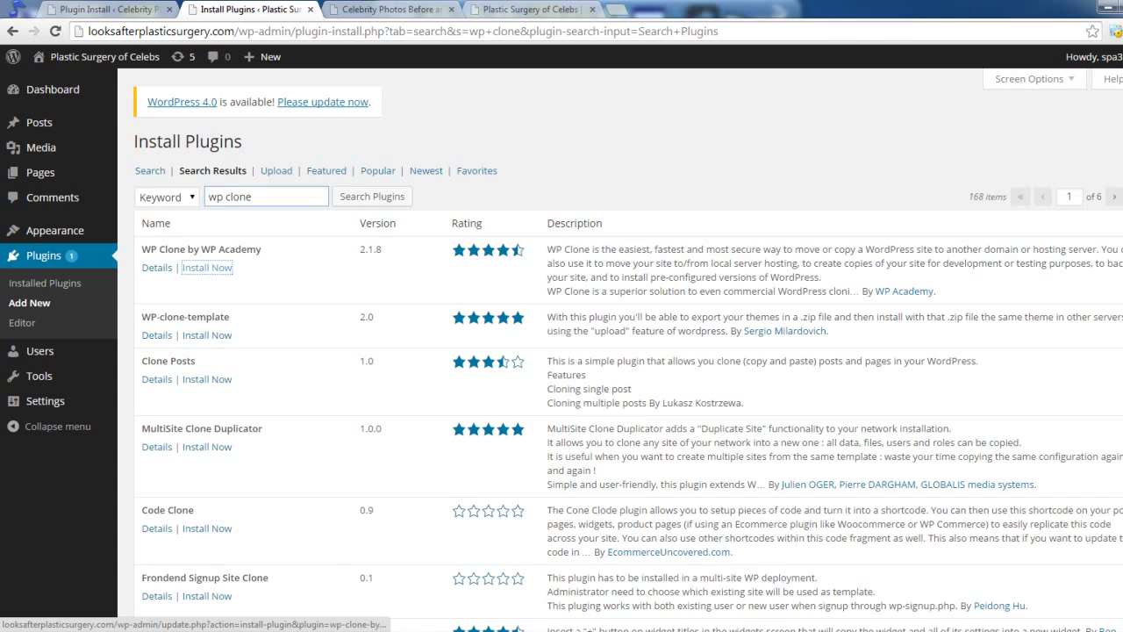
click(207, 267)
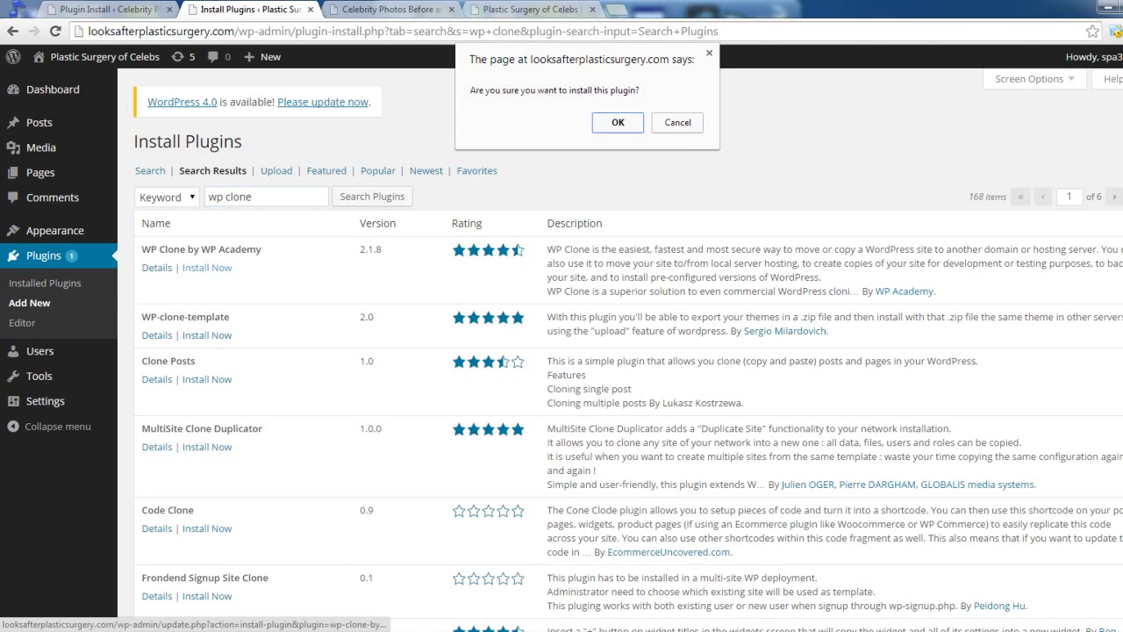
key(Return)
Activate the newly installed WP Clone plugin on both afterbeforesurgery.com and looksafterplasticsurgery.com
key(ctrl+shift+Tab)
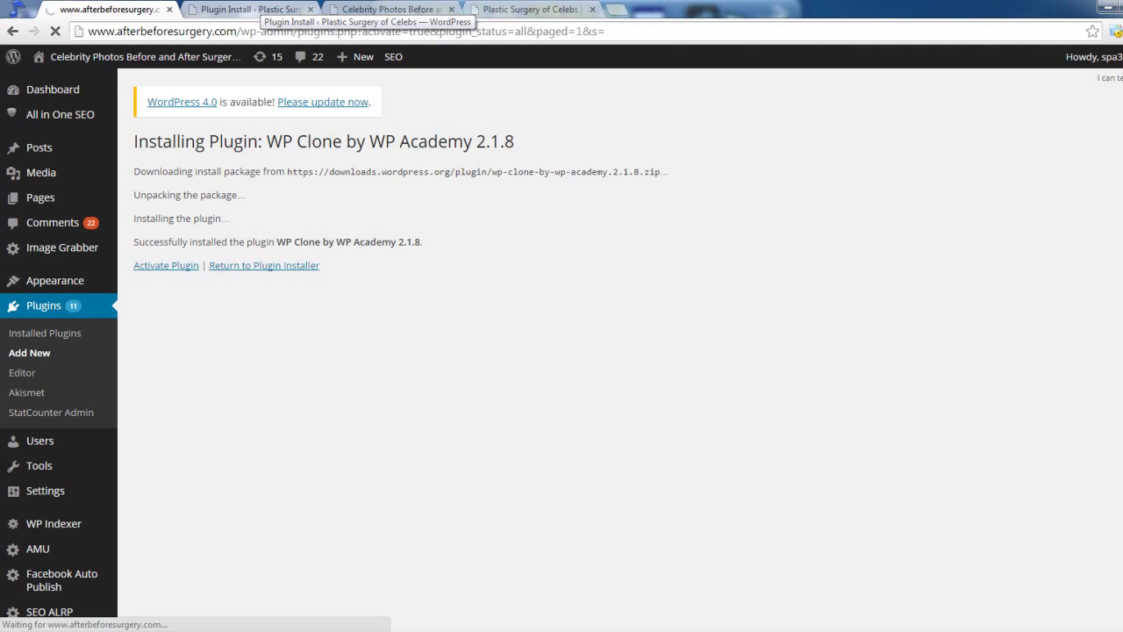
click(248, 9)
click(166, 265)
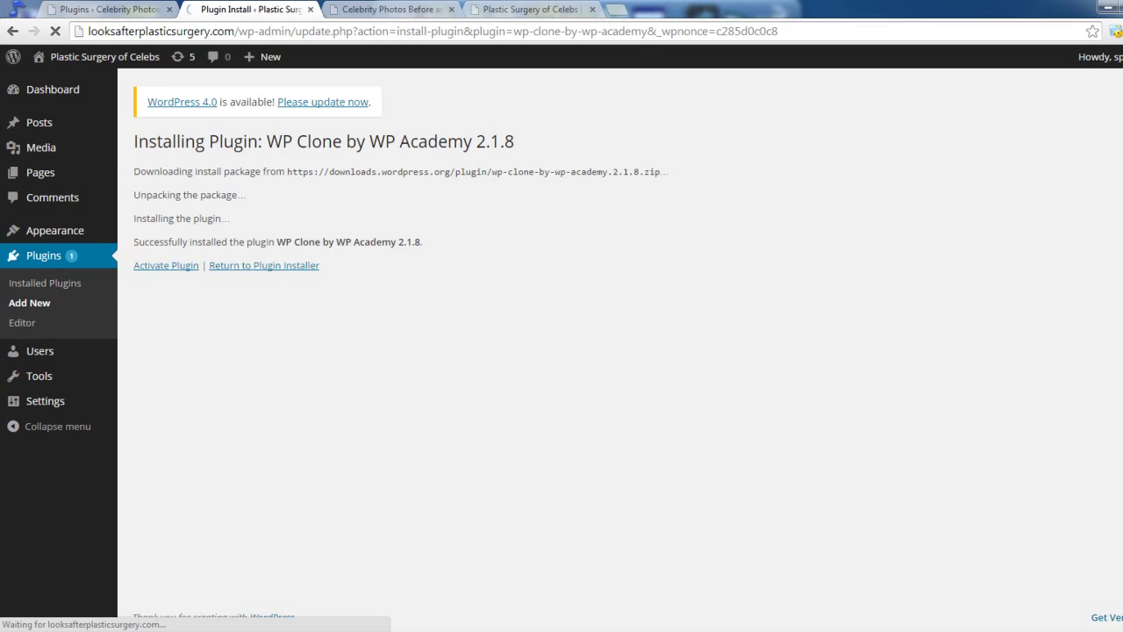
Open the WP Clone page in the admin of both afterbeforesurgery.com and looksafterplasticsurgery.com
click(107, 9)
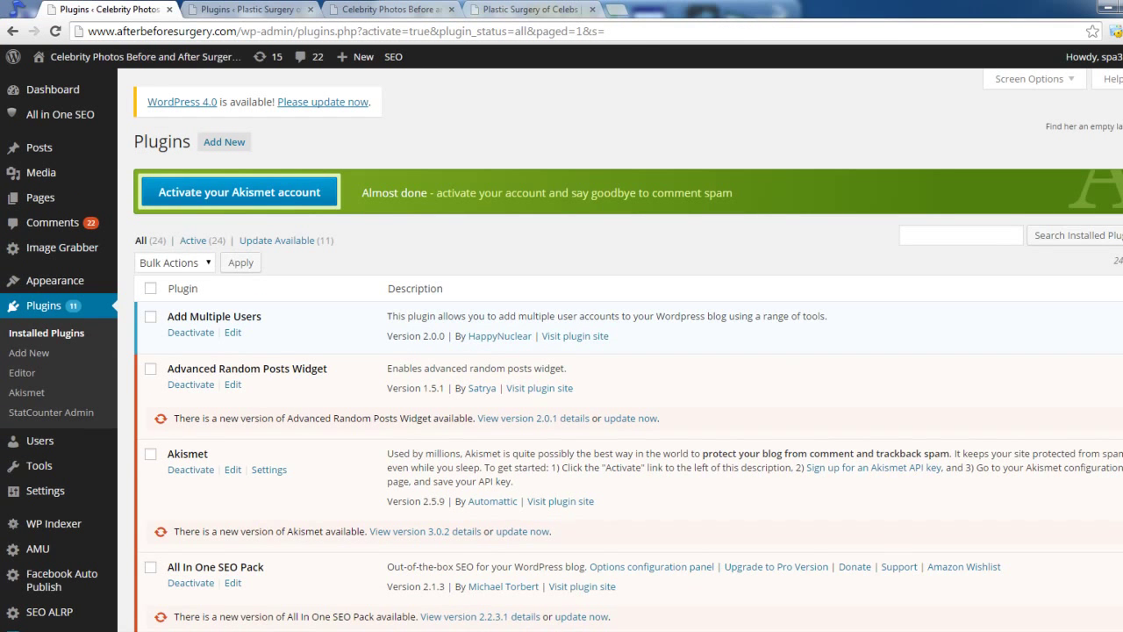
click(247, 9)
click(107, 9)
scroll(35, 372, down, 2)
scroll(35, 430, down, 1)
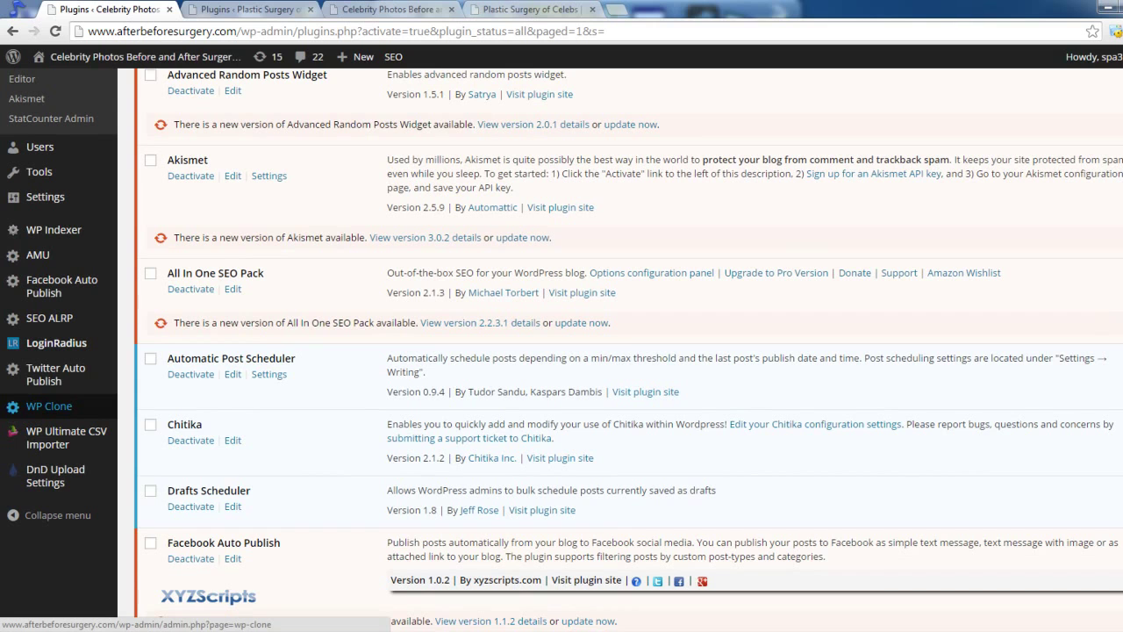
click(49, 405)
key(ctrl+Tab)
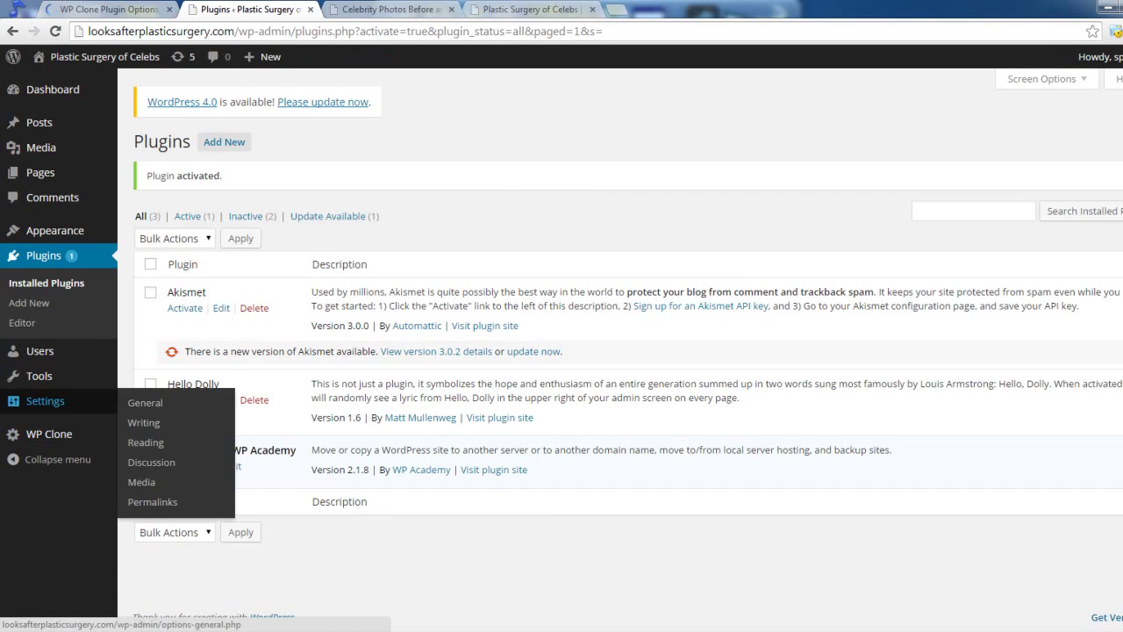
click(49, 433)
Create a WP Clone backup of afterbeforesurgery.com
key(ctrl+shift+Tab)
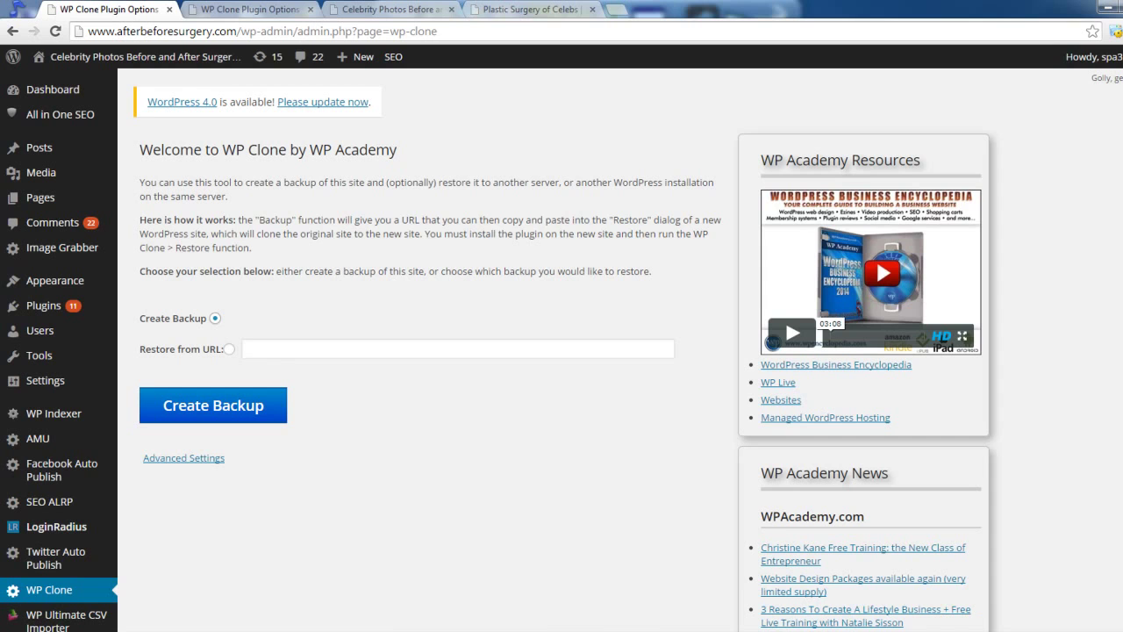
click(221, 406)
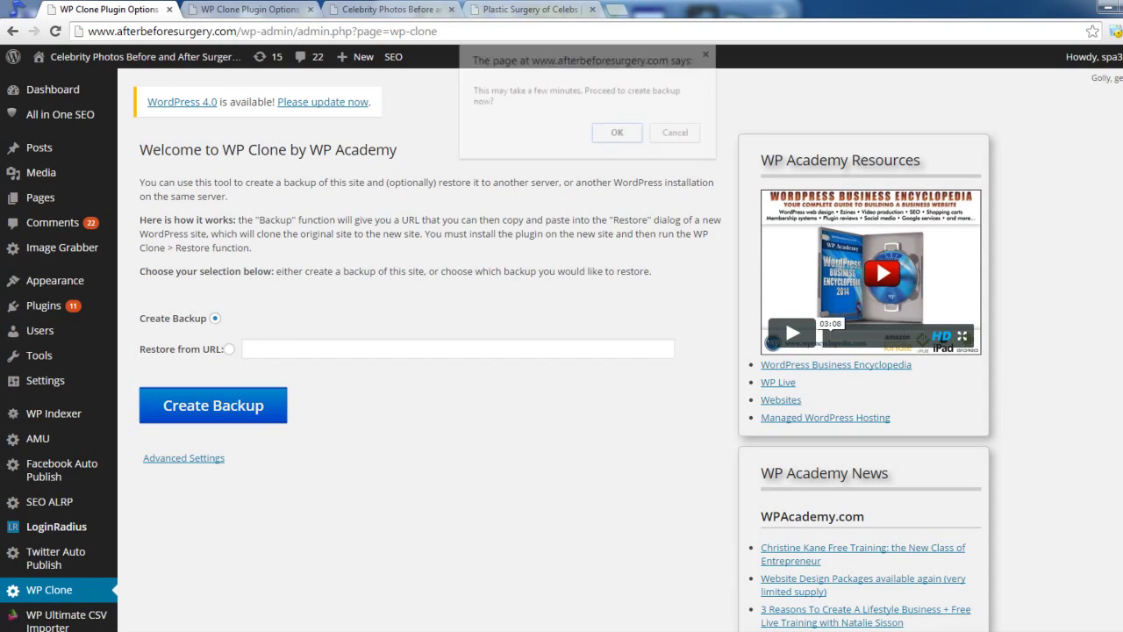
key(Return)
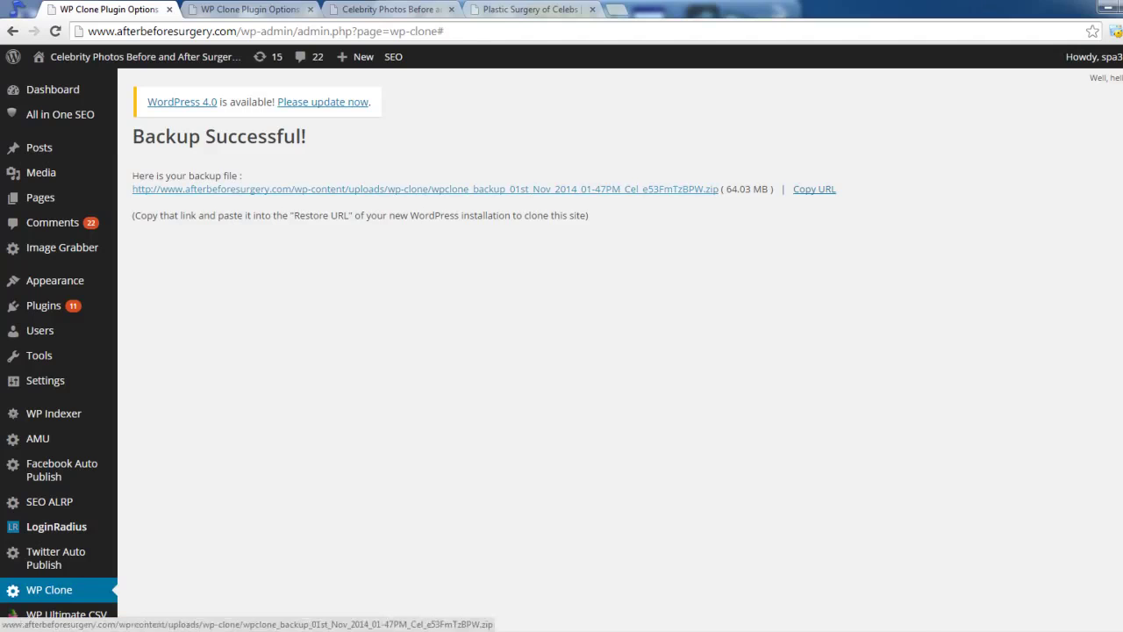
Copy the URL of the afterbeforesurgery.com backup file
drag(772, 189, 725, 188)
click(725, 189)
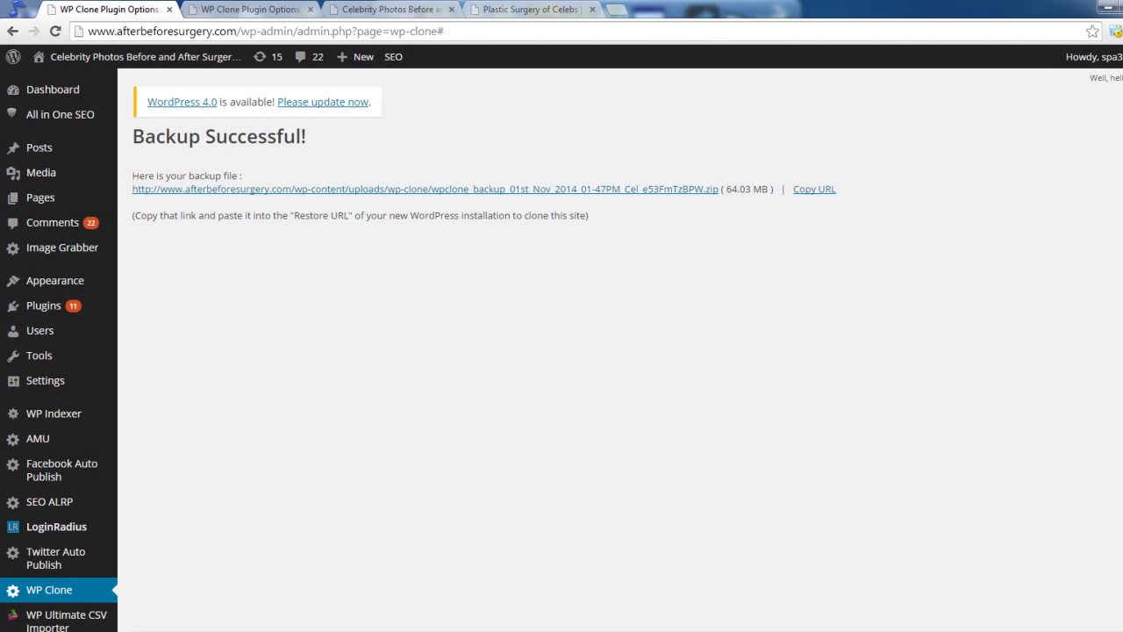
click(814, 188)
key(Return)
On looksafterplasticsurgery.com, restore from the copied backup URL with WP Clone, accepting the required restore agreement
key(ctrl+Tab)
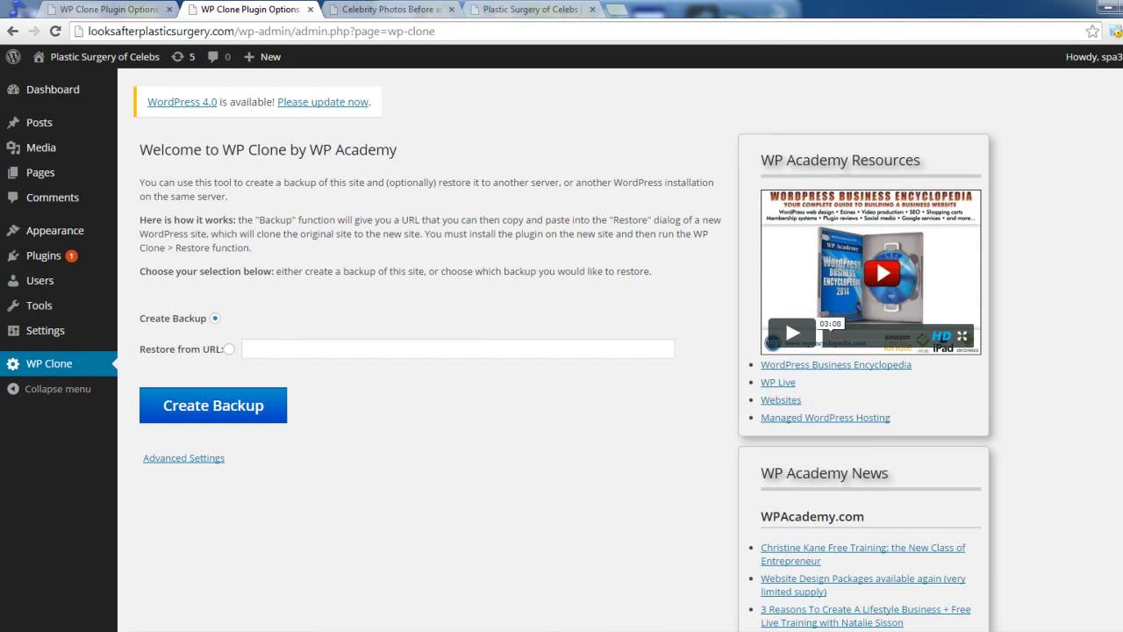
click(229, 348)
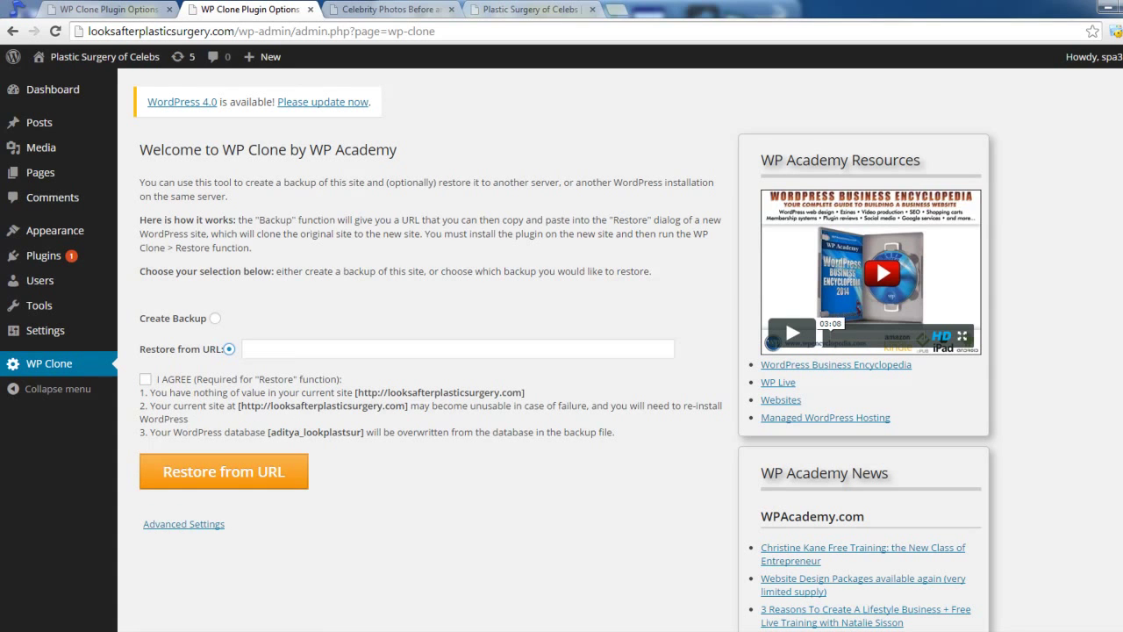
click(457, 348)
key(ctrl+v)
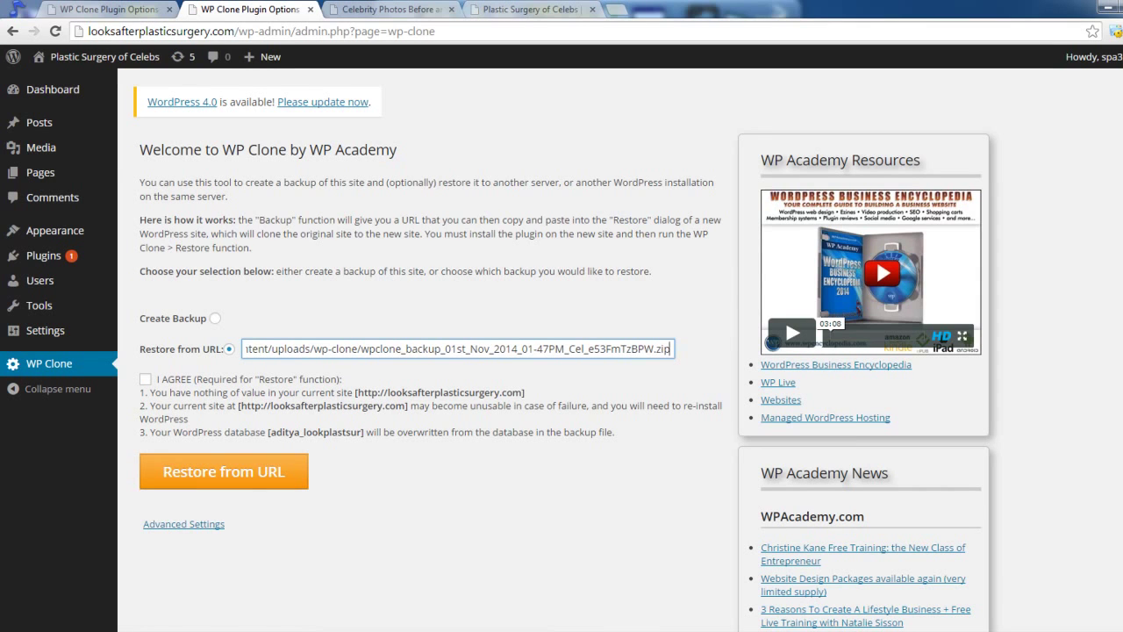
click(144, 379)
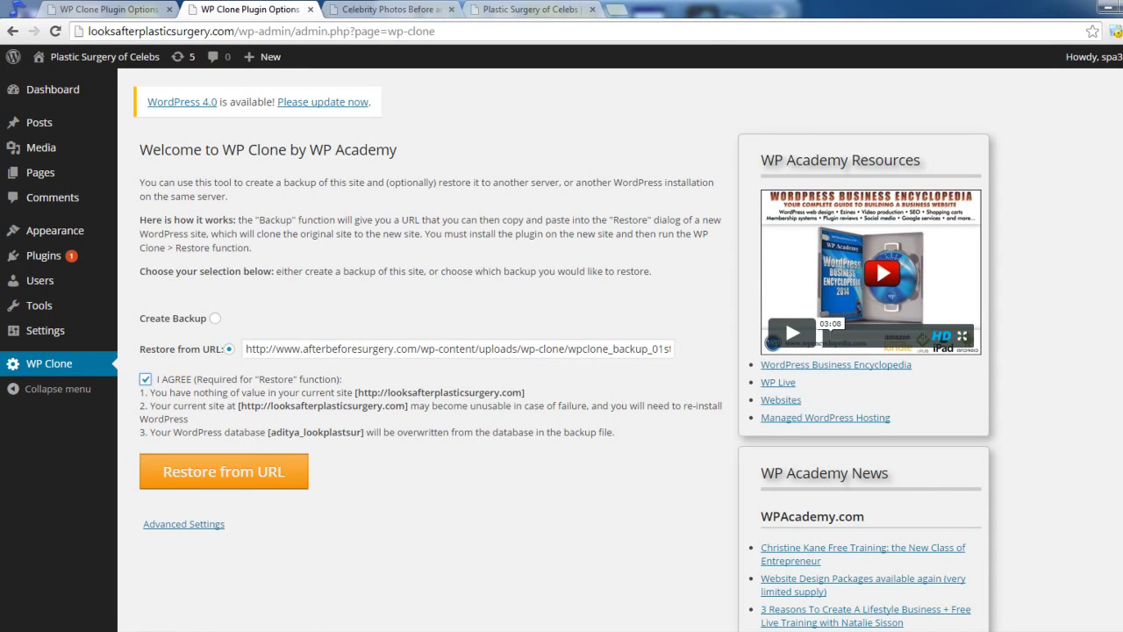
click(224, 471)
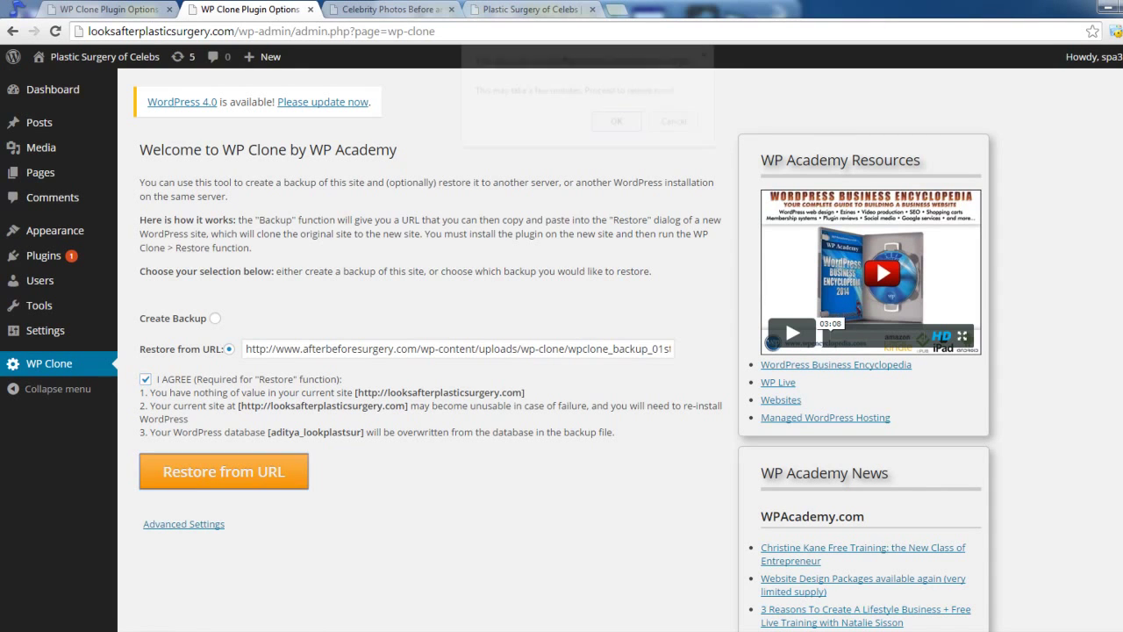
key(Return)
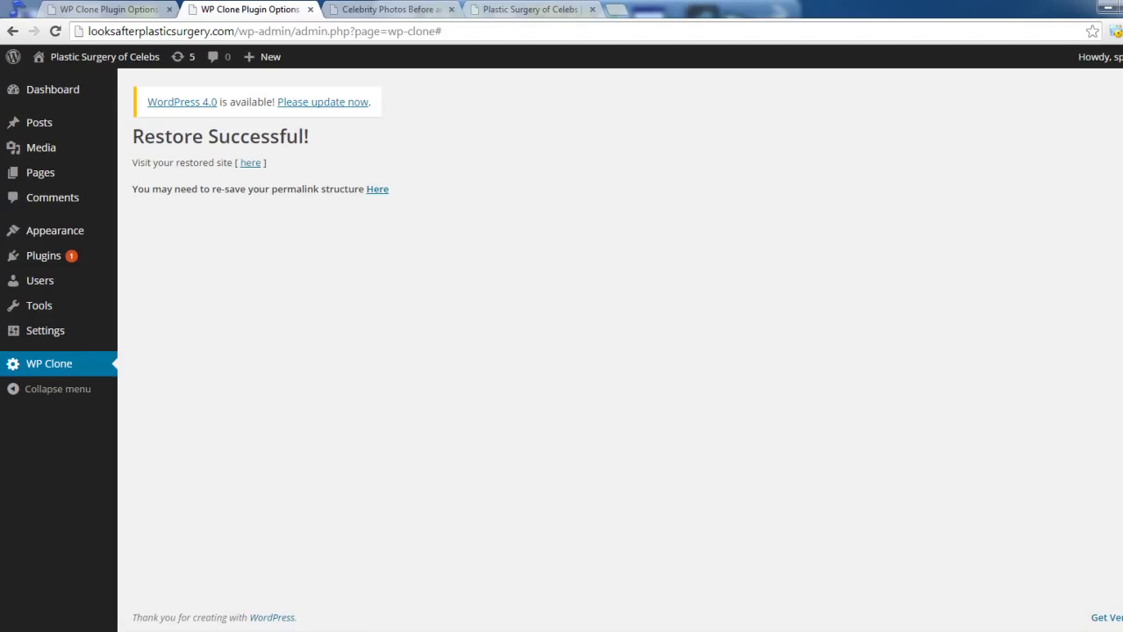
Follow the link to re-save the restored site's permalink structure and run the required WordPress database update
double_click(296, 189)
click(296, 189)
click(377, 189)
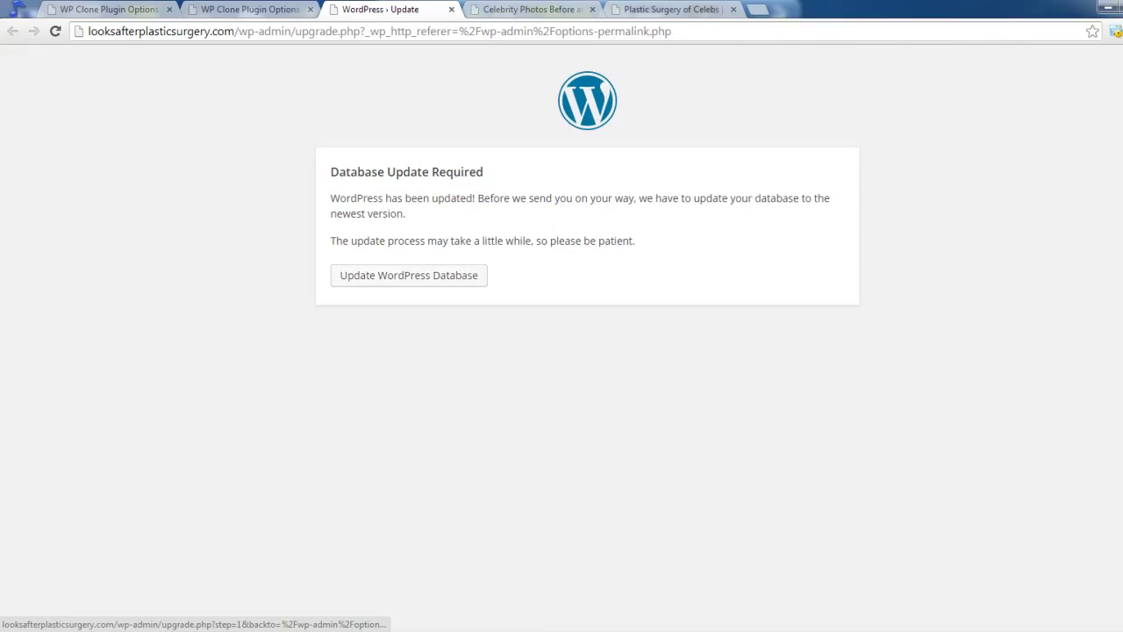
drag(421, 172, 484, 172)
click(484, 172)
click(409, 274)
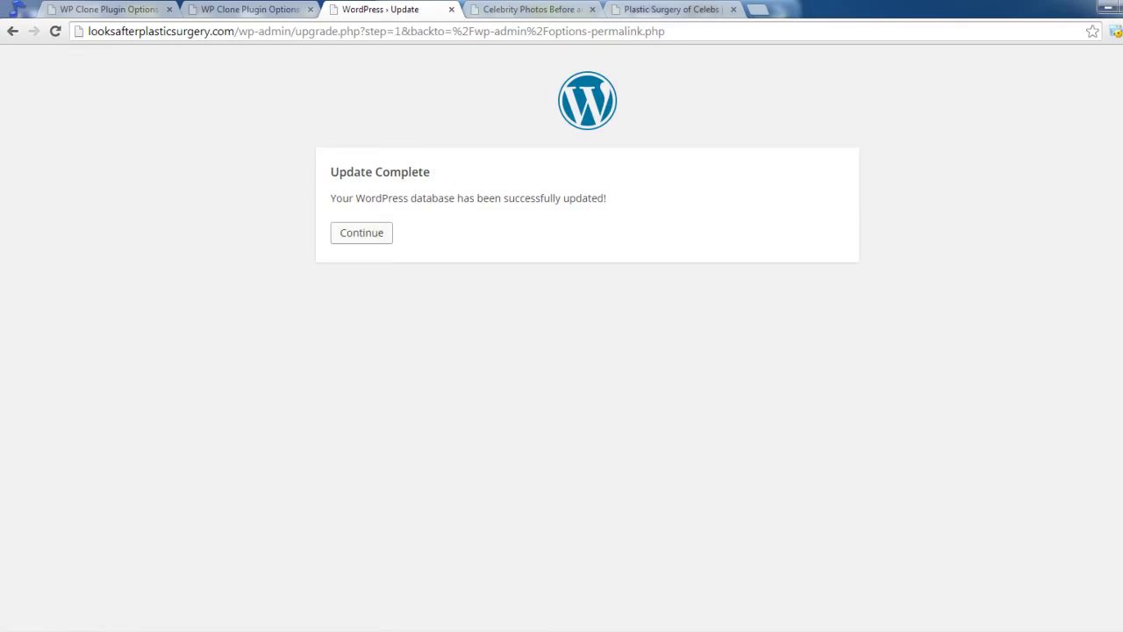
drag(515, 199, 606, 198)
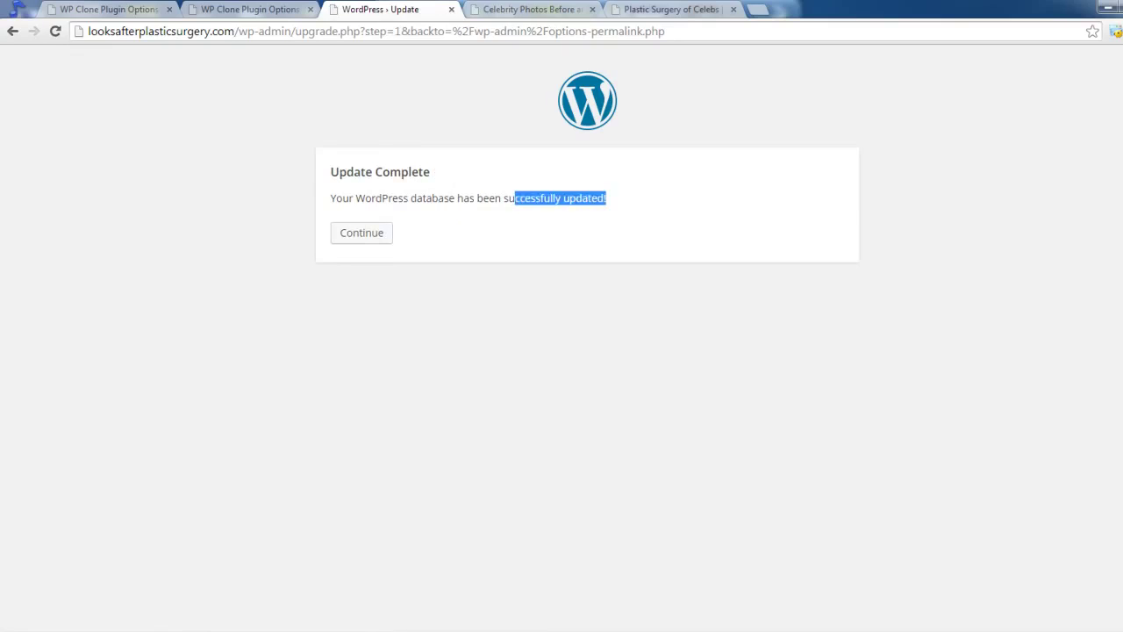
Continue past the completed database update, log in to looksafterplasticsurgery.com with the prefilled credentials, and review its permalink settings
click(361, 233)
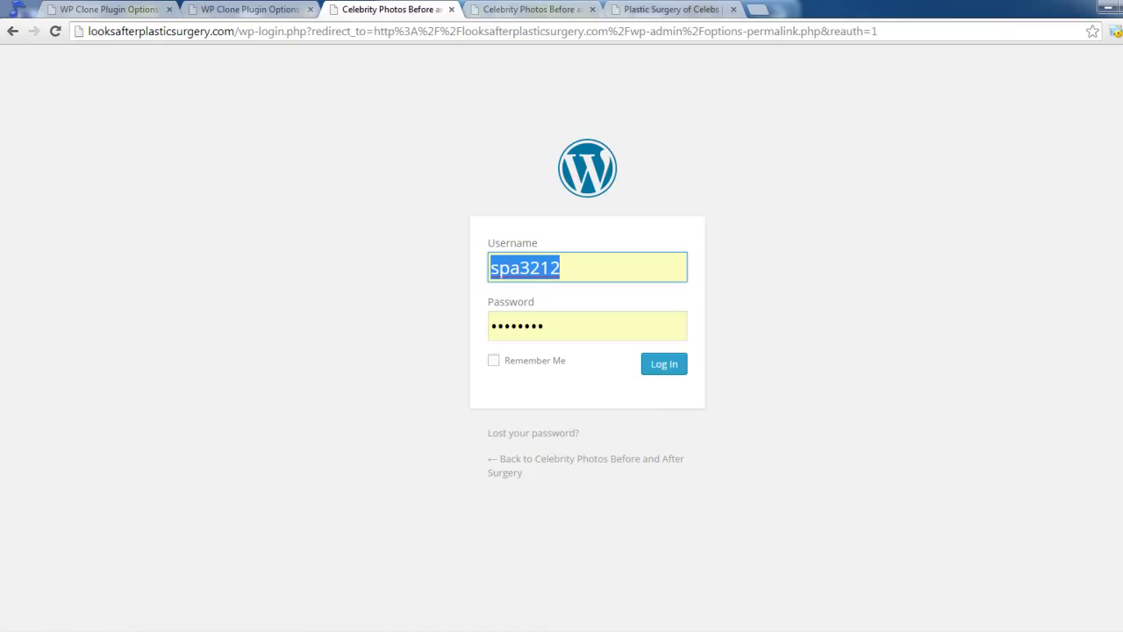
click(664, 363)
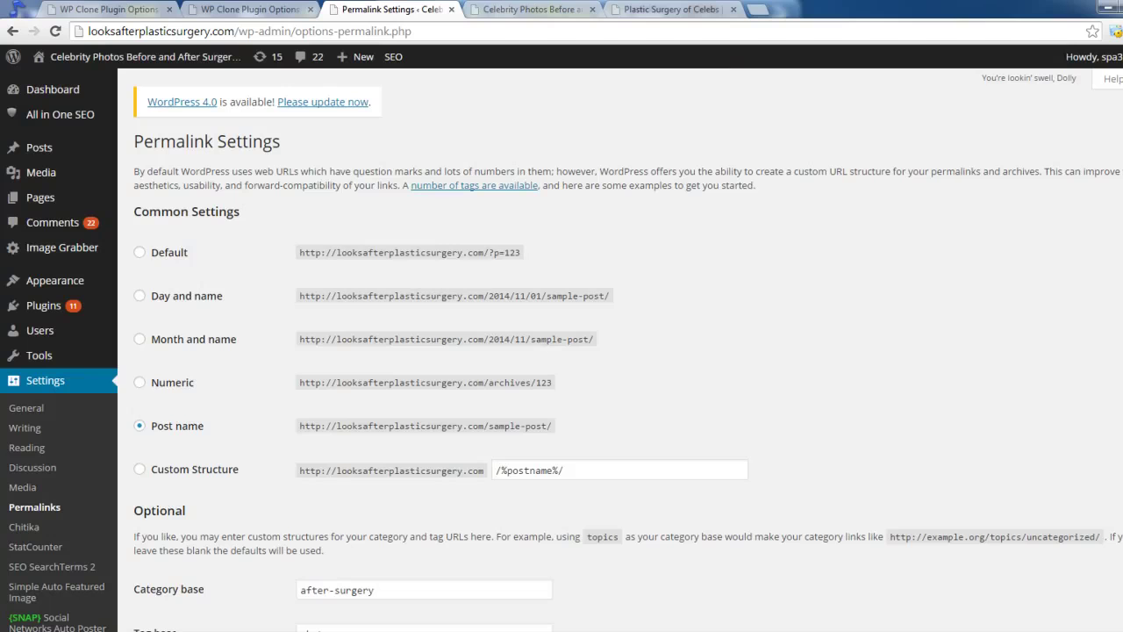
scroll(619, 351, down, 2)
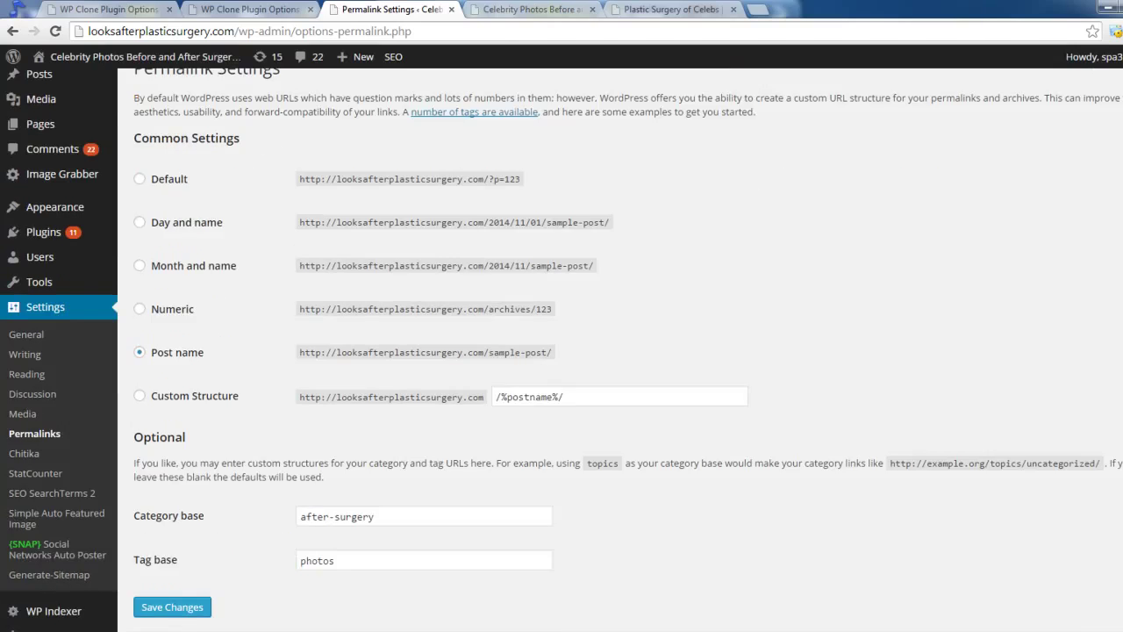
scroll(620, 351, up, 2)
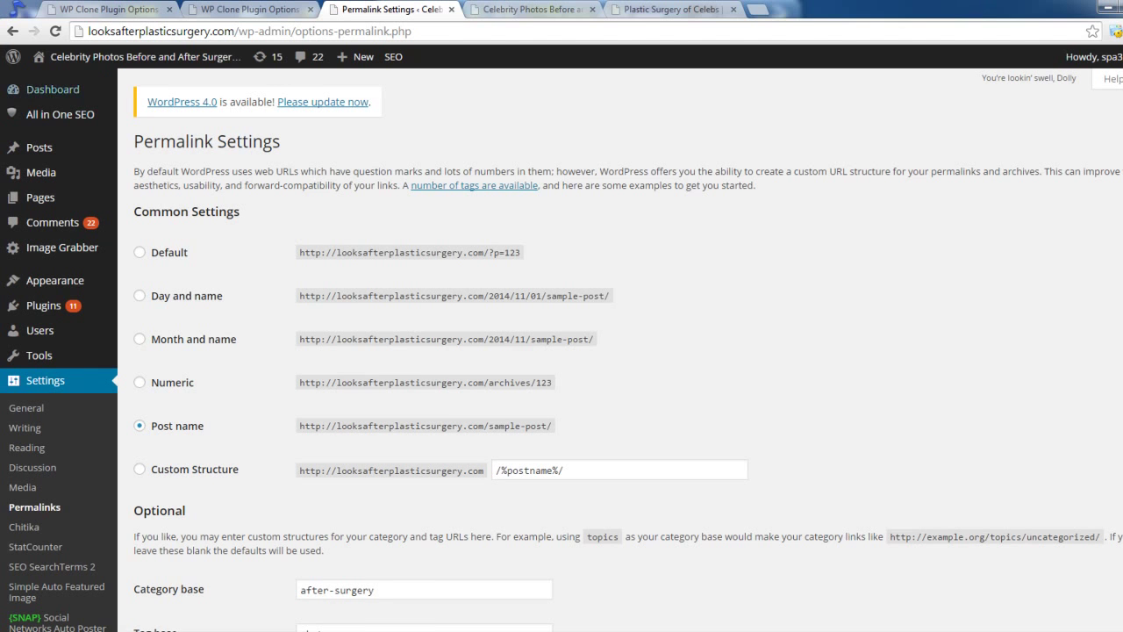
View the original afterbeforesurgery.com homepage, and reload the looksafterplasticsurgery.com homepage to compare its layout and posts
mouse_move(141, 56)
key(ctrl+Tab)
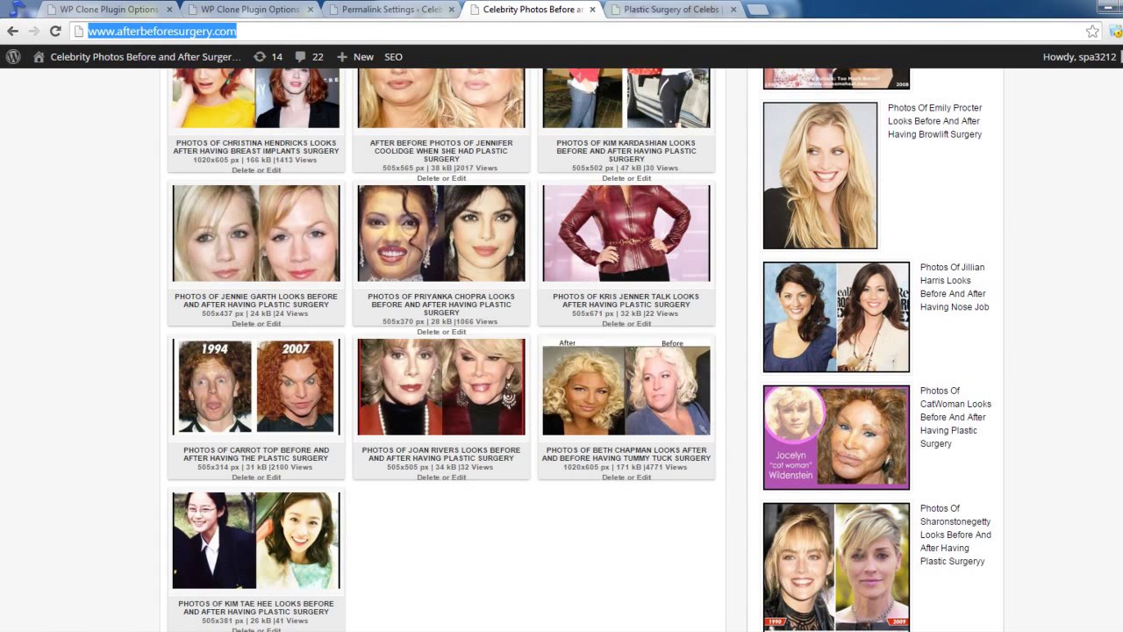
key(F5)
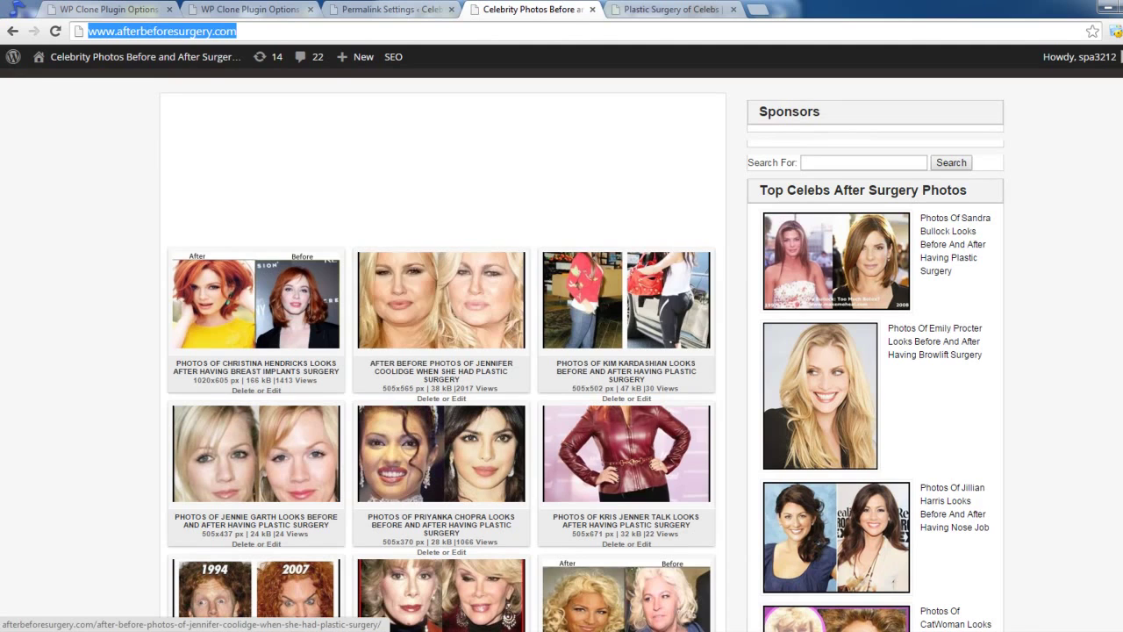
key(ctrl+Tab)
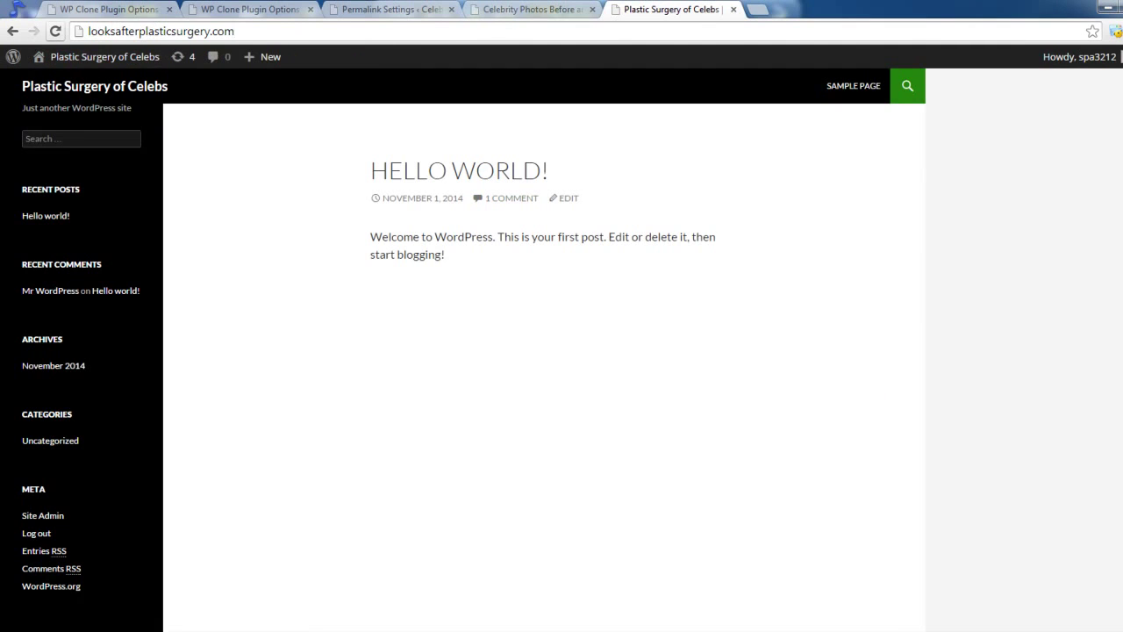
click(54, 31)
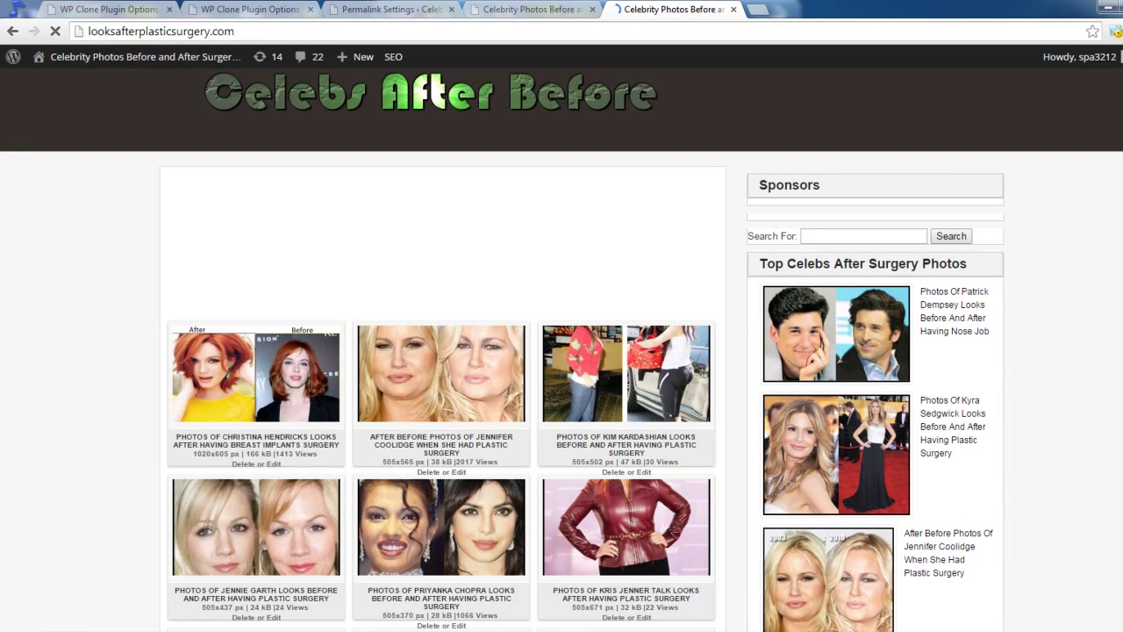
scroll(562, 351, down, 4)
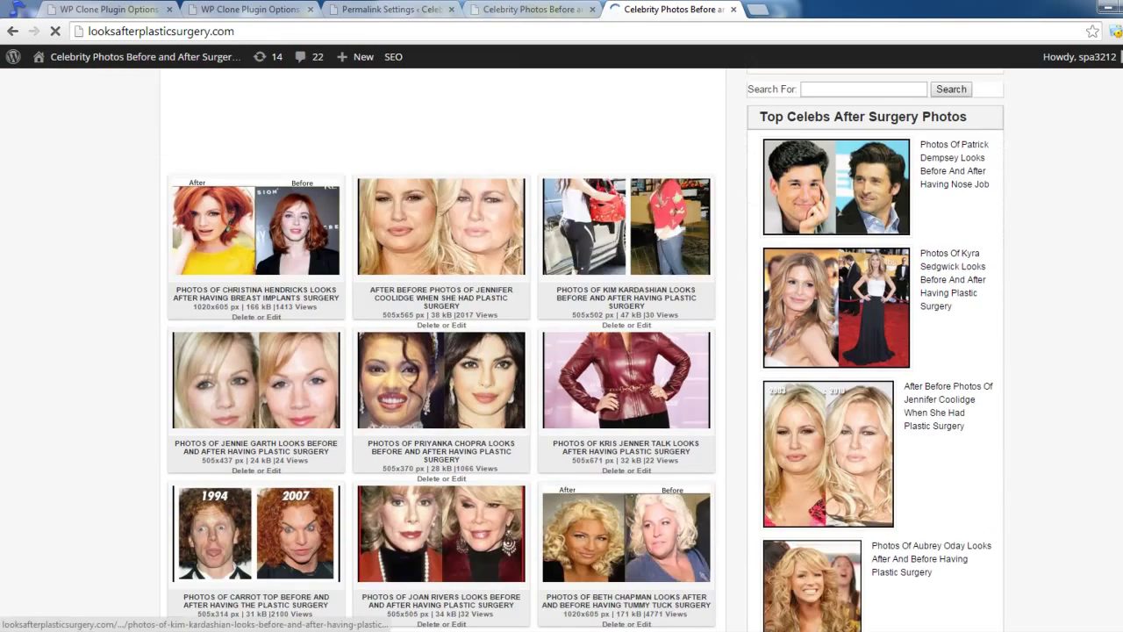
scroll(562, 351, down, 2)
Open the Christina Hendricks post on looksafterplasticsurgery.com and check its text, images and permalink
key(F5)
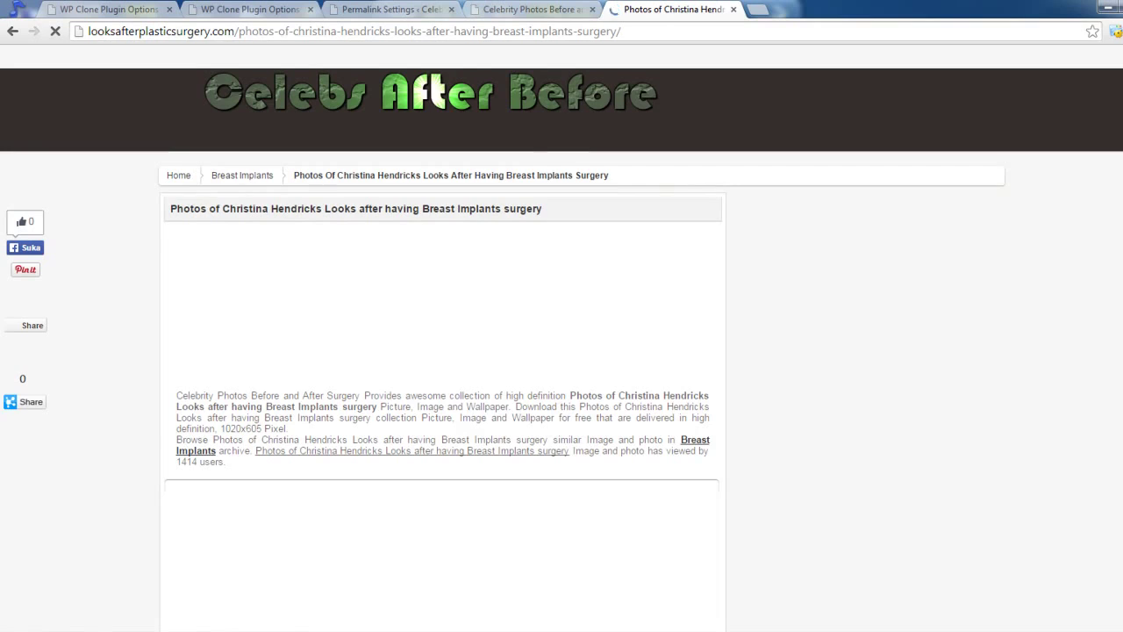
scroll(561, 351, down, 10)
scroll(438, 351, down, 9)
scroll(438, 351, up, 10)
key(F5)
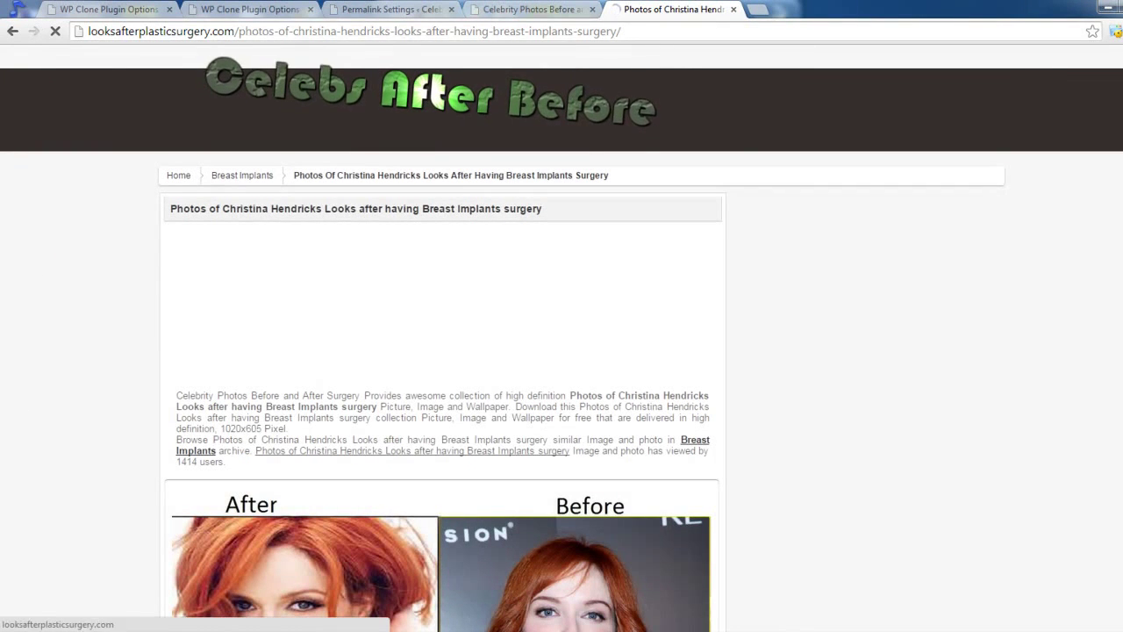